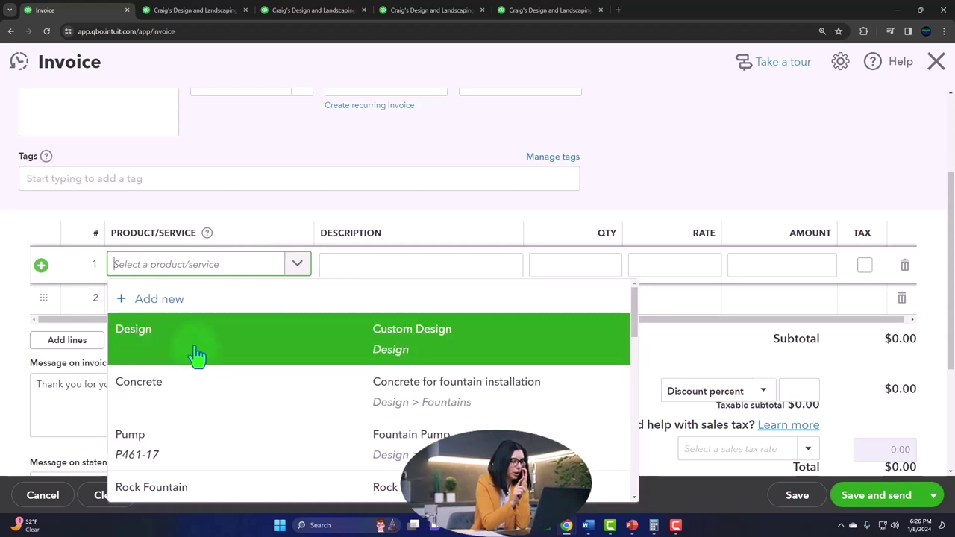
- Add a Design line with quantity 2 at 75 to the invoice, totalling $150.00
click(197, 356)
key(Tab)
key(Tab)
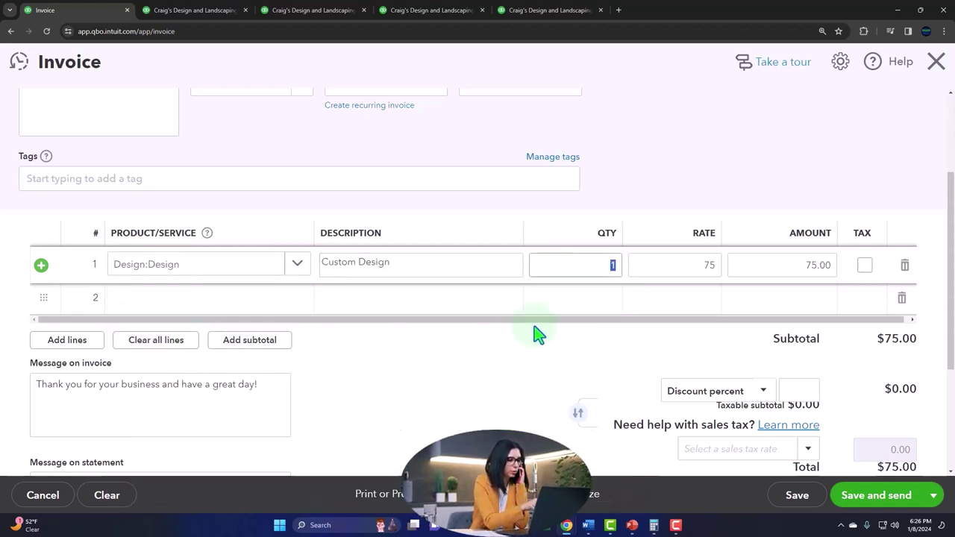
click(598, 256)
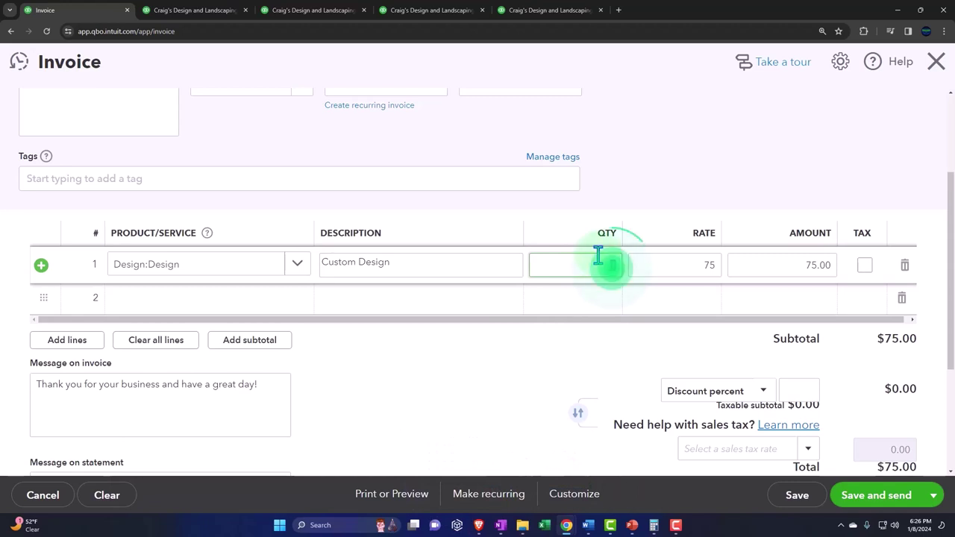
text(2)
key(Tab)
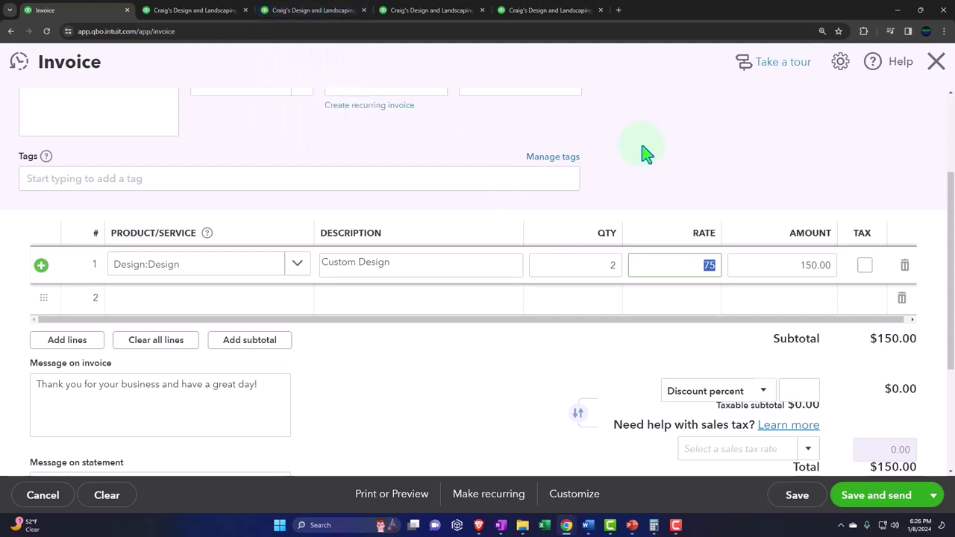
- Review the 2023 Sales by Product/Service Summary, where Design shows 30 units and 2,250.00
click(312, 10)
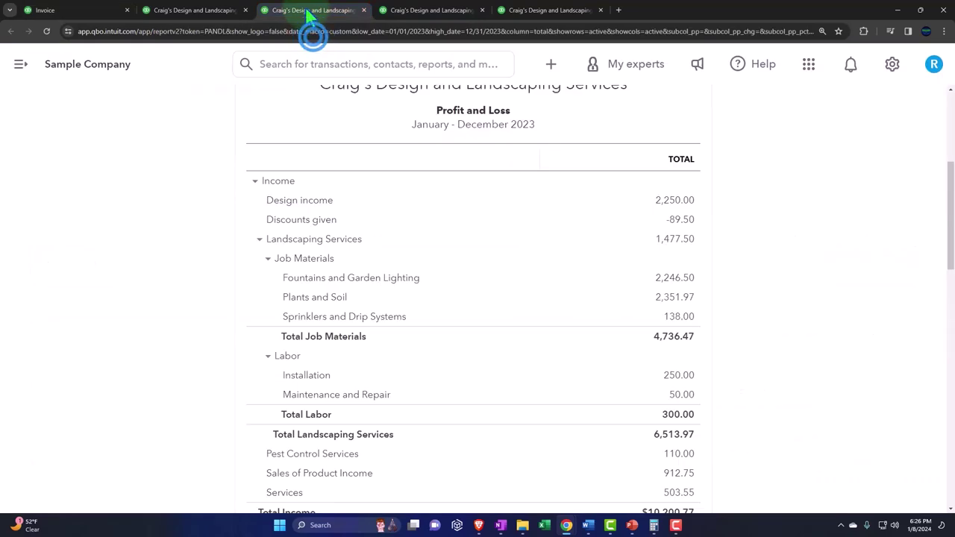
click(422, 11)
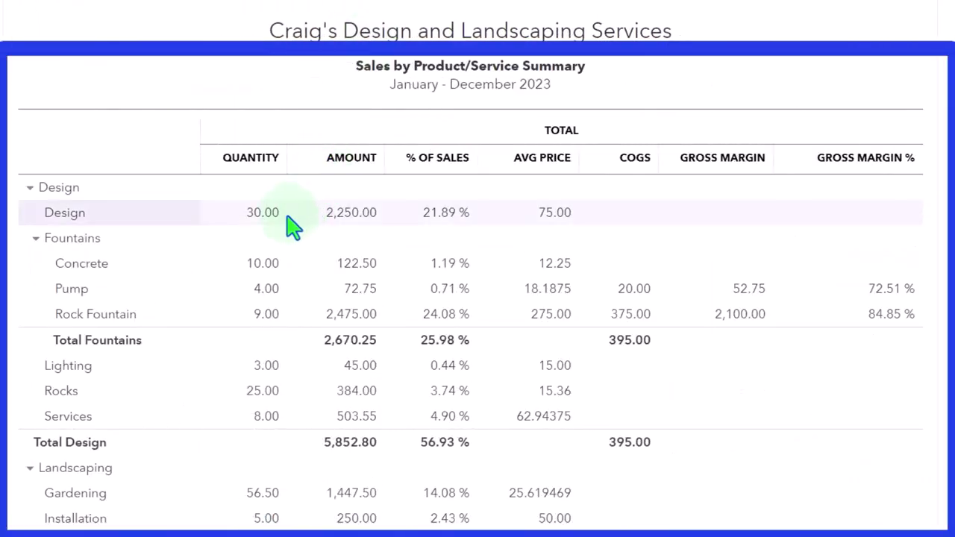
scroll(293, 226, down, 5)
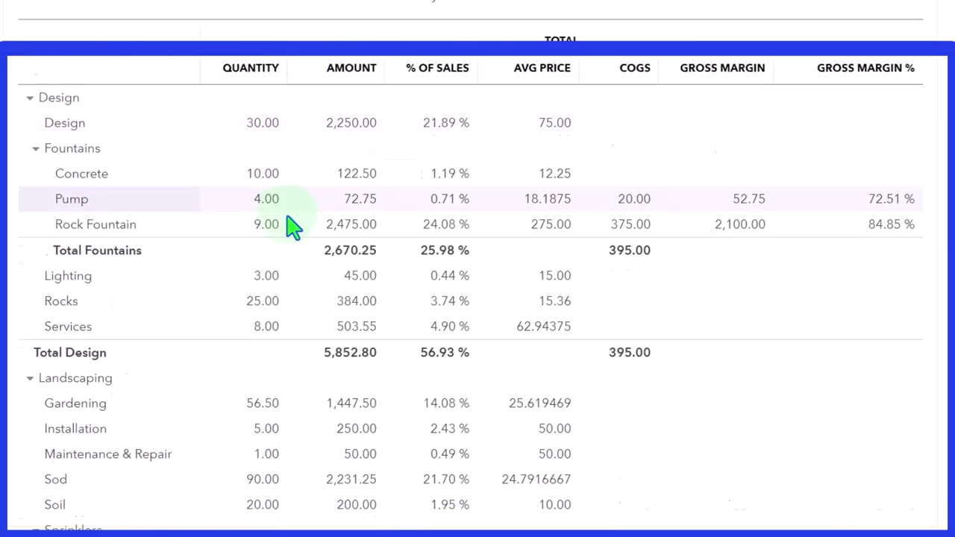
scroll(293, 226, down, 2)
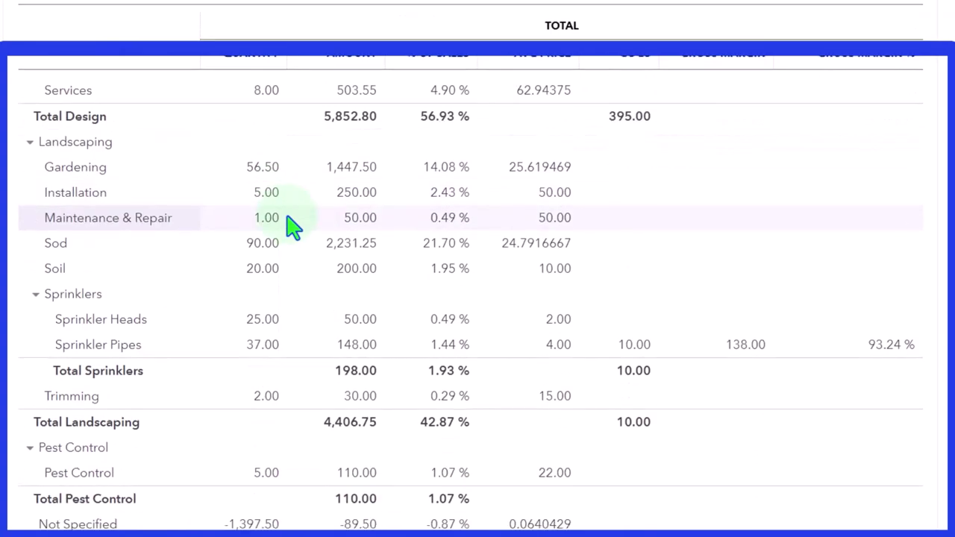
scroll(293, 226, up, 2)
scroll(293, 226, up, 3)
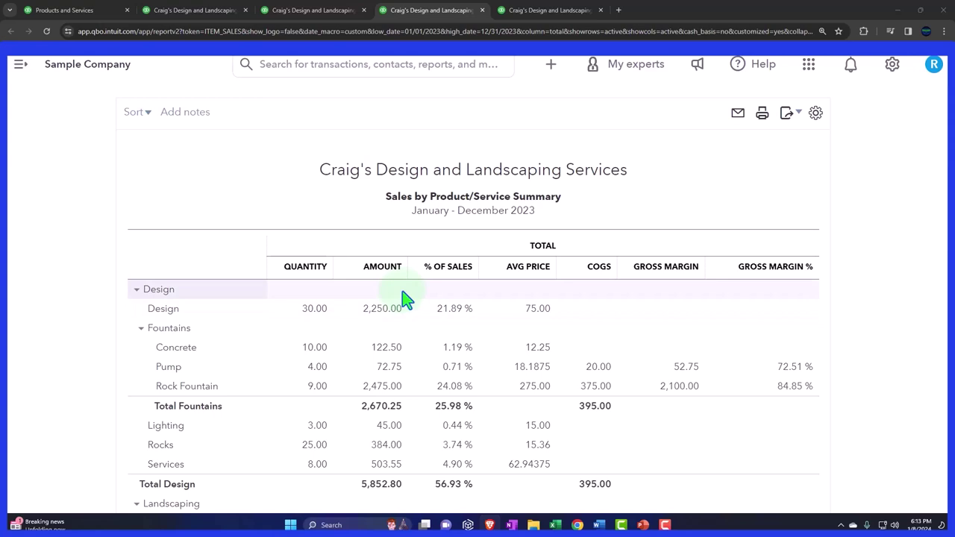
- Collapse Profit and Loss Income to one $10,200.77 line above $405.00 cost of goods sold
scroll(402, 298, down, 6)
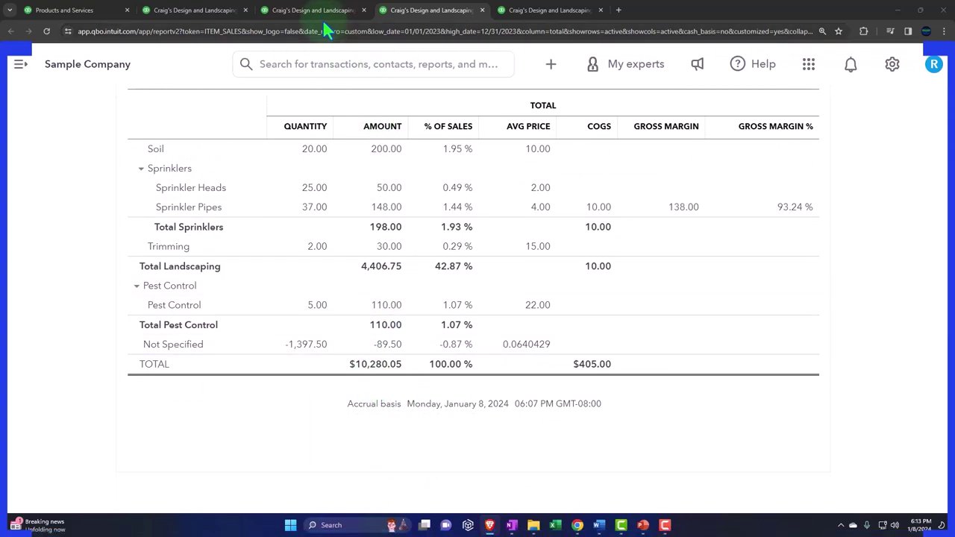
click(307, 11)
click(261, 181)
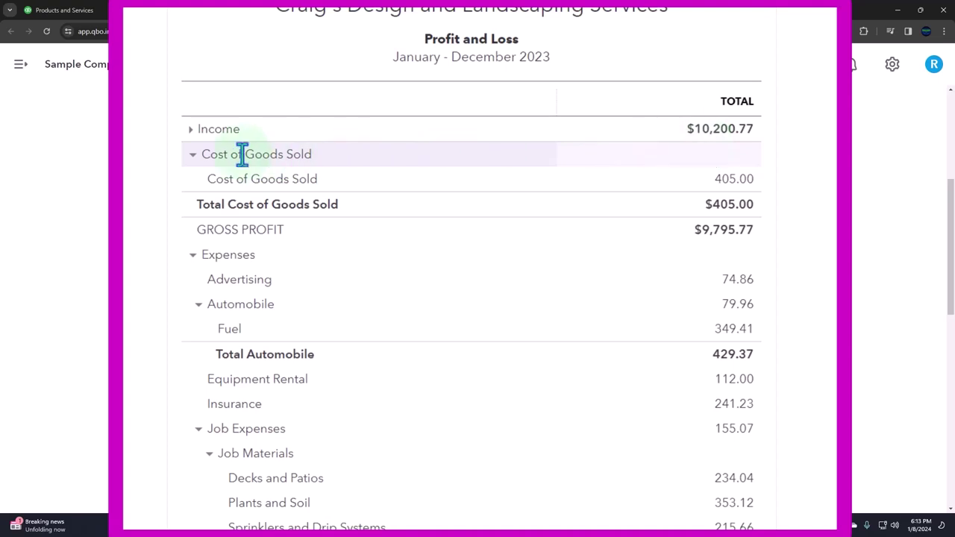
- Re-expand Profit and Loss Income, then return to the sales summary totalling $10,280.05
click(190, 135)
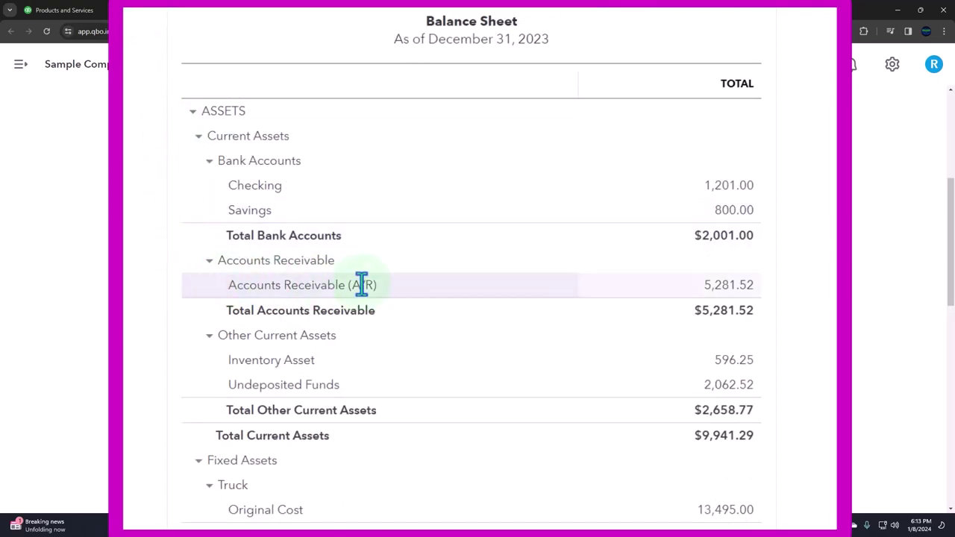
scroll(722, 299, down, 5)
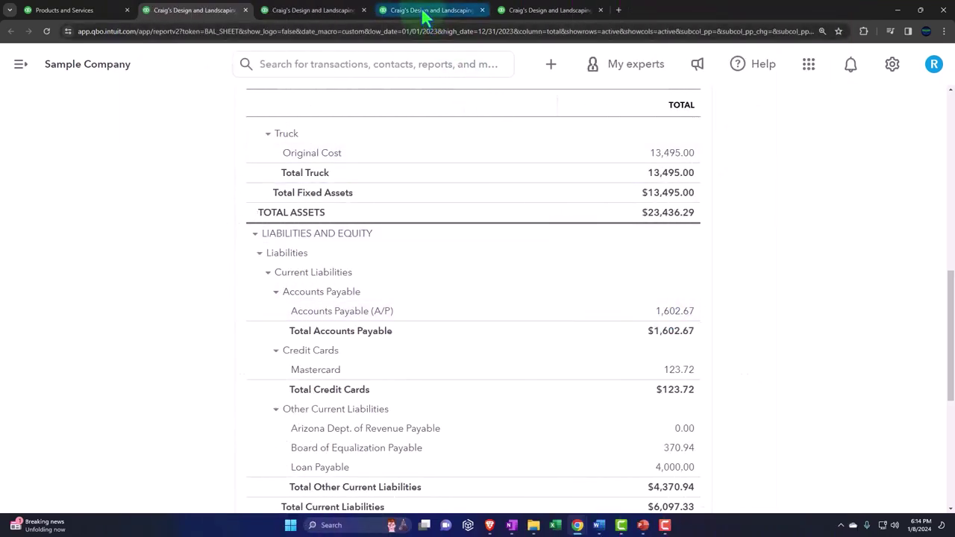
click(423, 18)
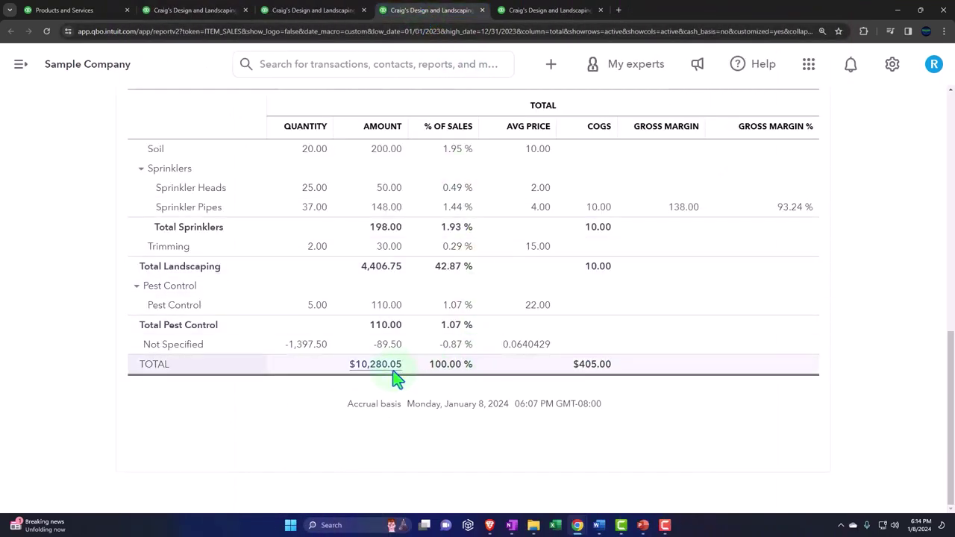
click(547, 65)
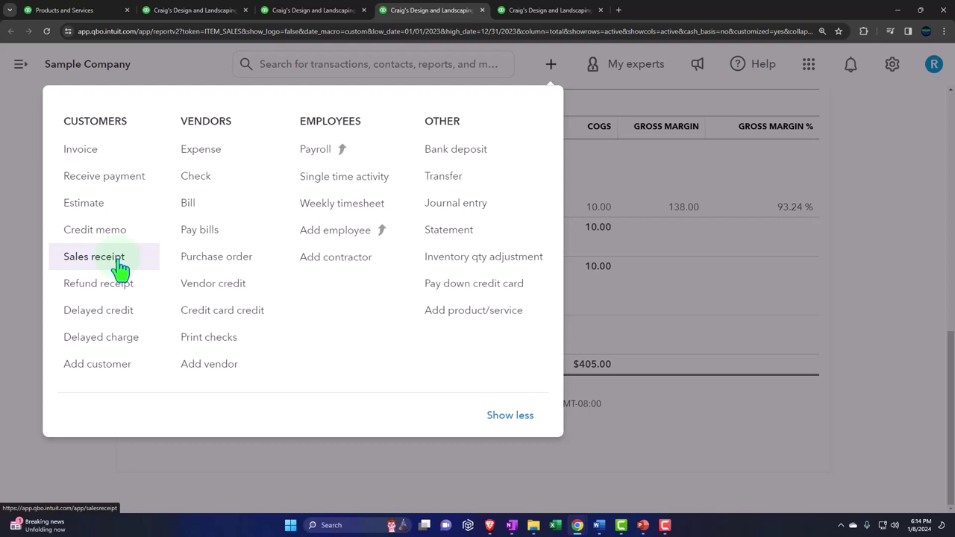
click(760, 425)
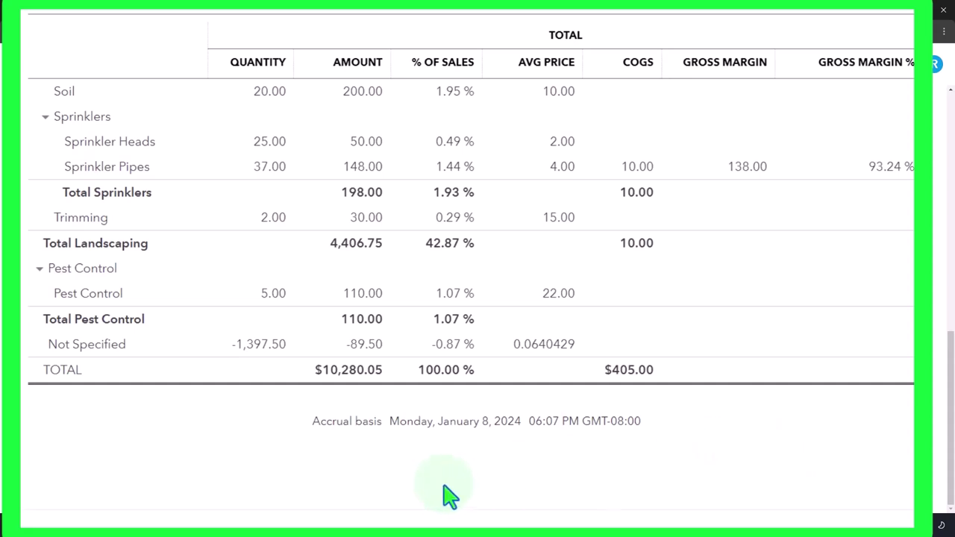
scroll(401, 479, up, 3)
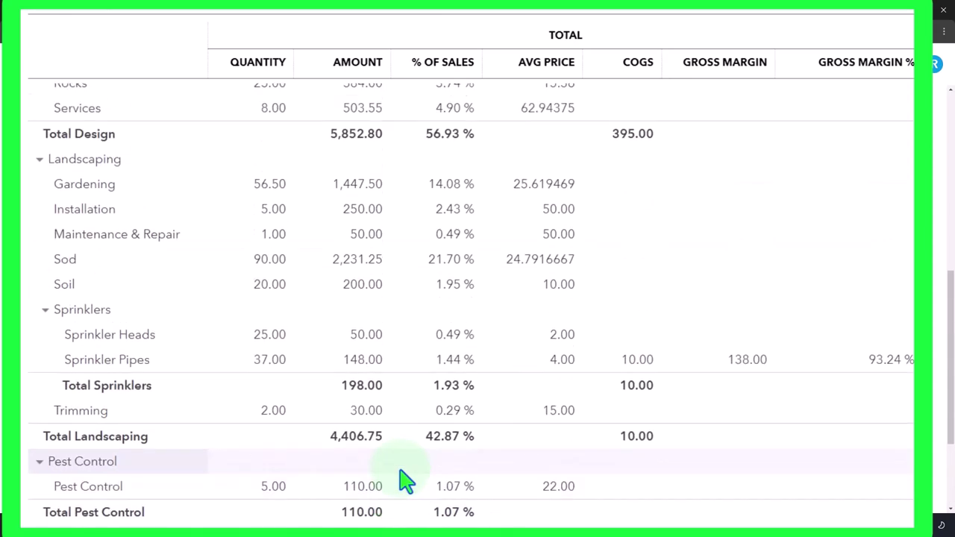
scroll(400, 480, up, 1)
scroll(282, 254, down, 2)
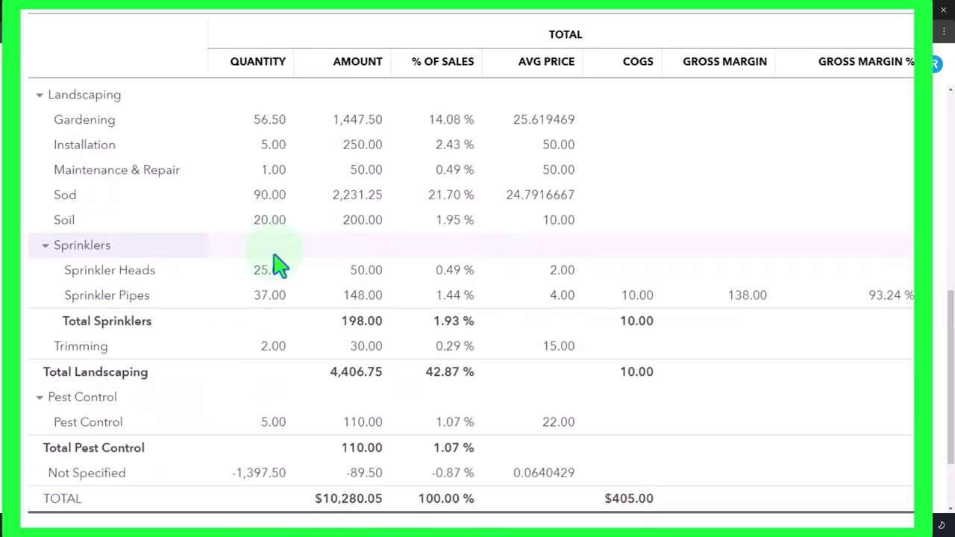
scroll(280, 264, down, 1)
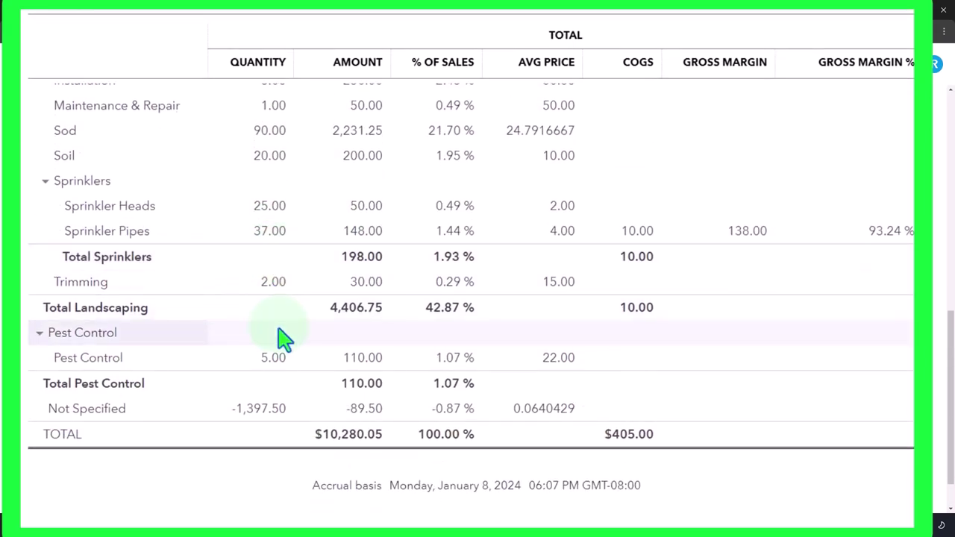
scroll(273, 373, up, 8)
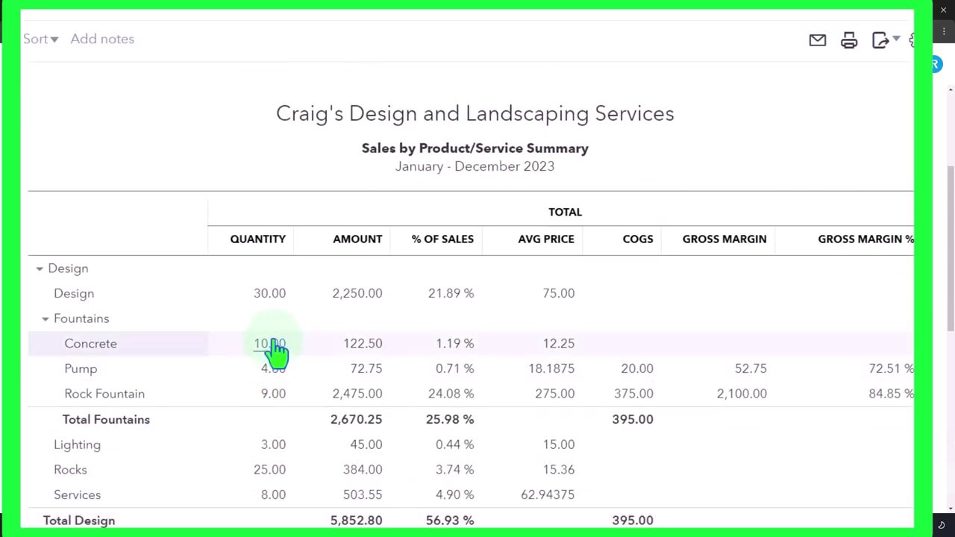
scroll(277, 351, down, 1)
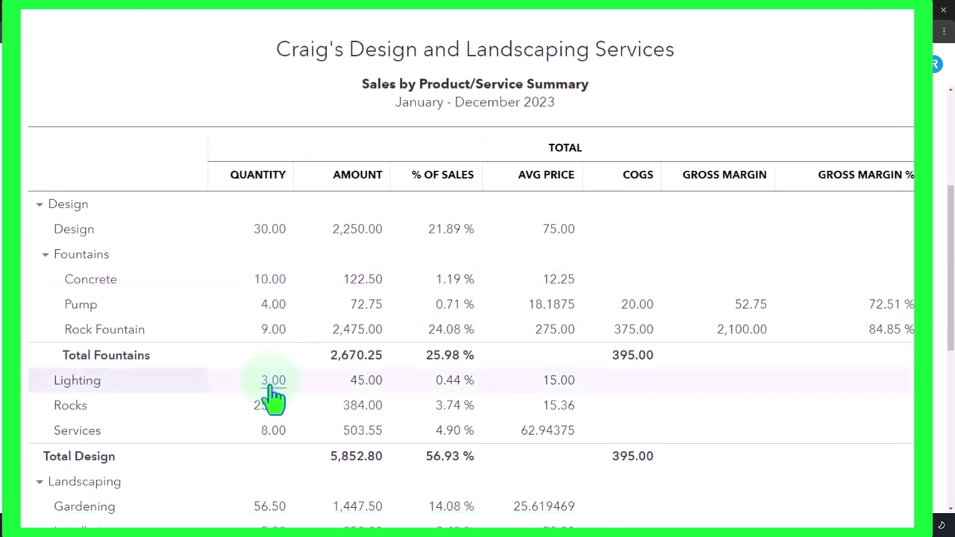
scroll(273, 394, down, 1)
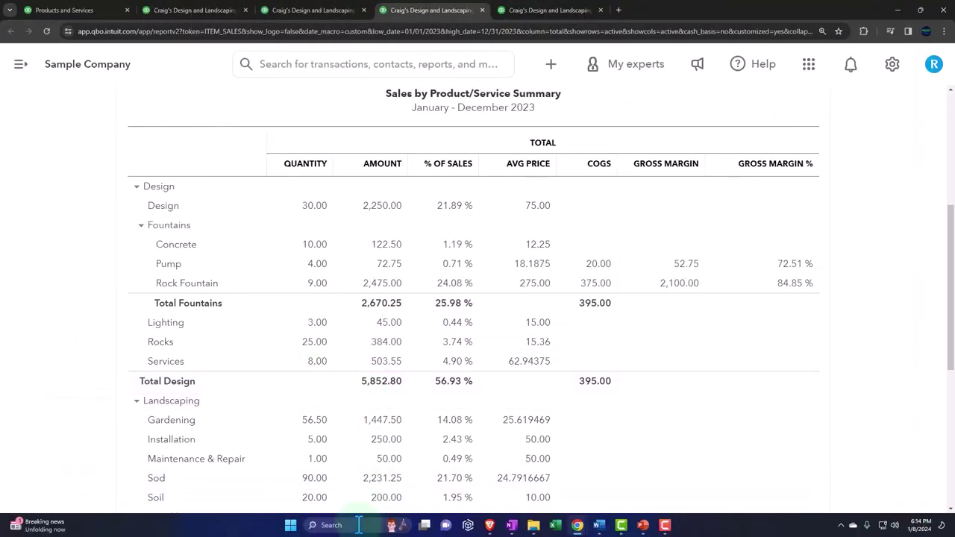
- Launch Windows Calculator in compact always-on-top mode beside the report
click(328, 524)
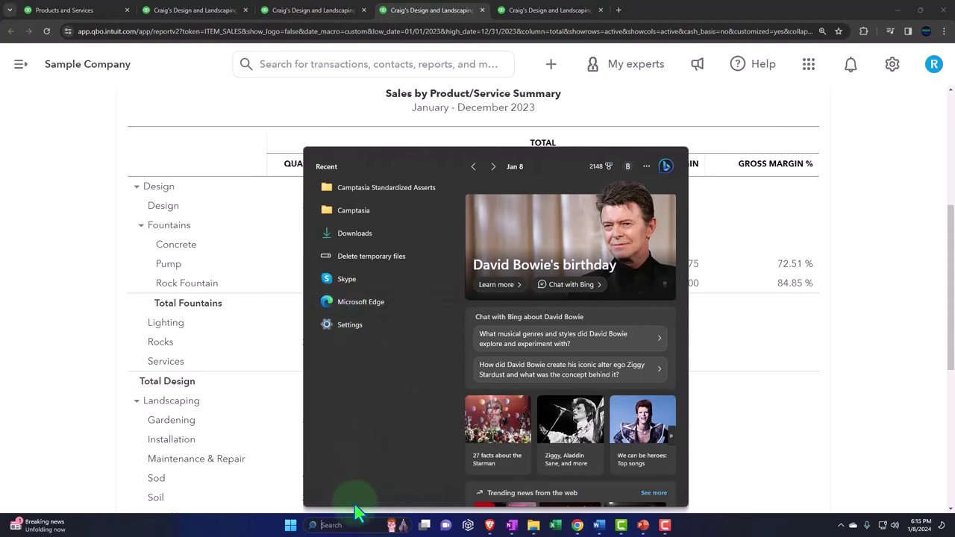
text(calculator)
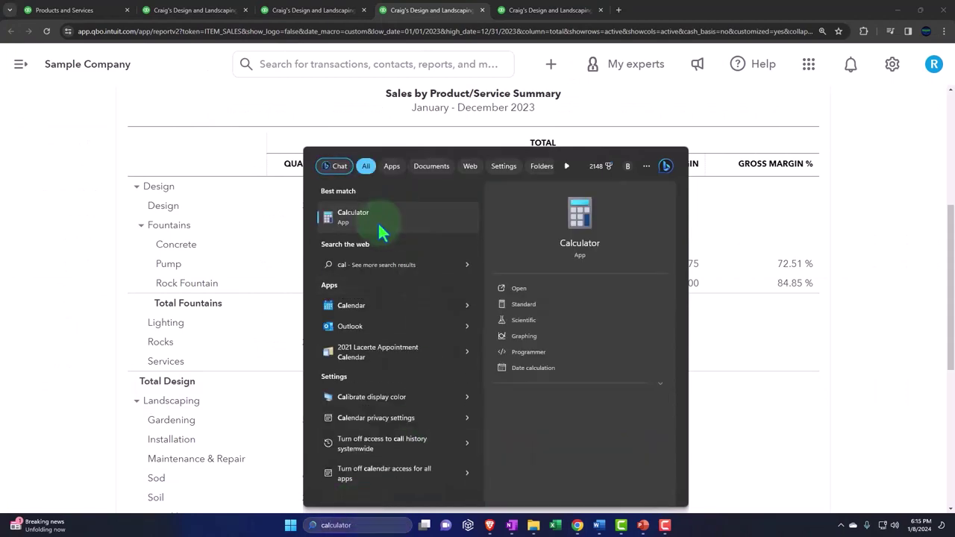
click(384, 220)
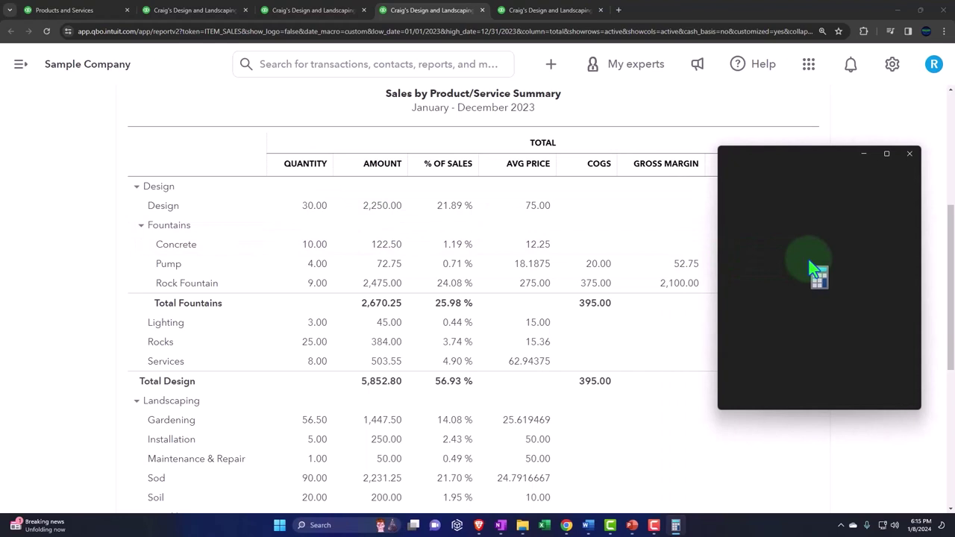
click(791, 171)
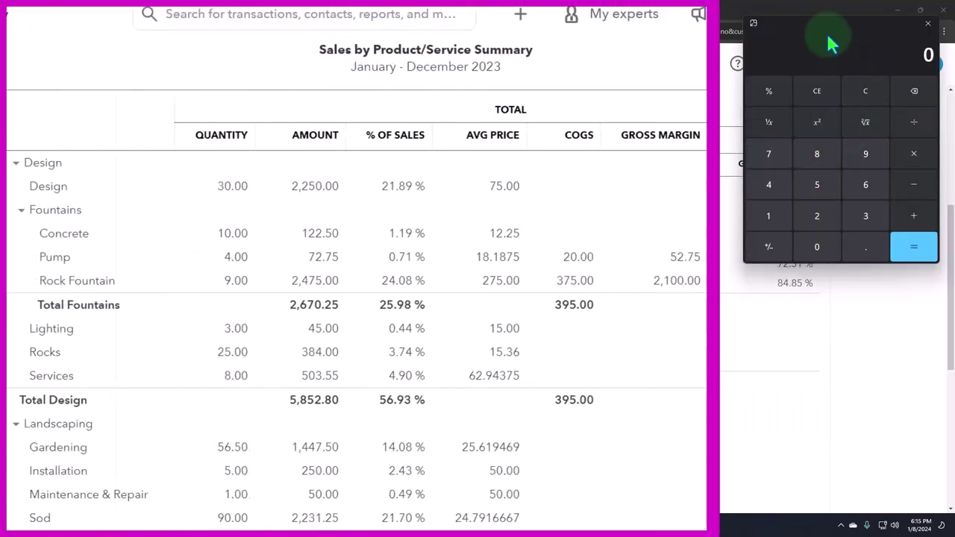
drag(827, 33, 826, 183)
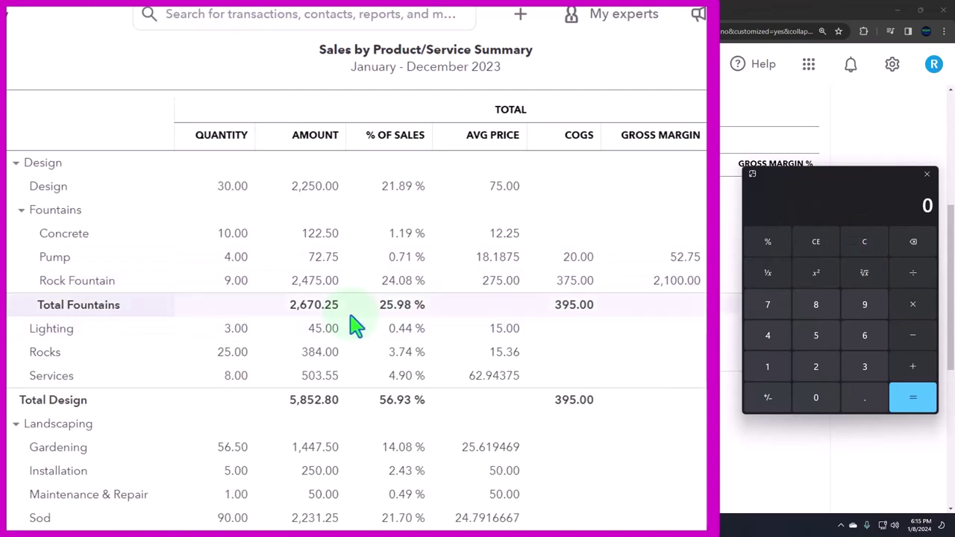
- Divide Total Fountains' 2,670.25 by 10,280.05 to confirm 25.98% of sales, then close Calculator
text(2,670.2)
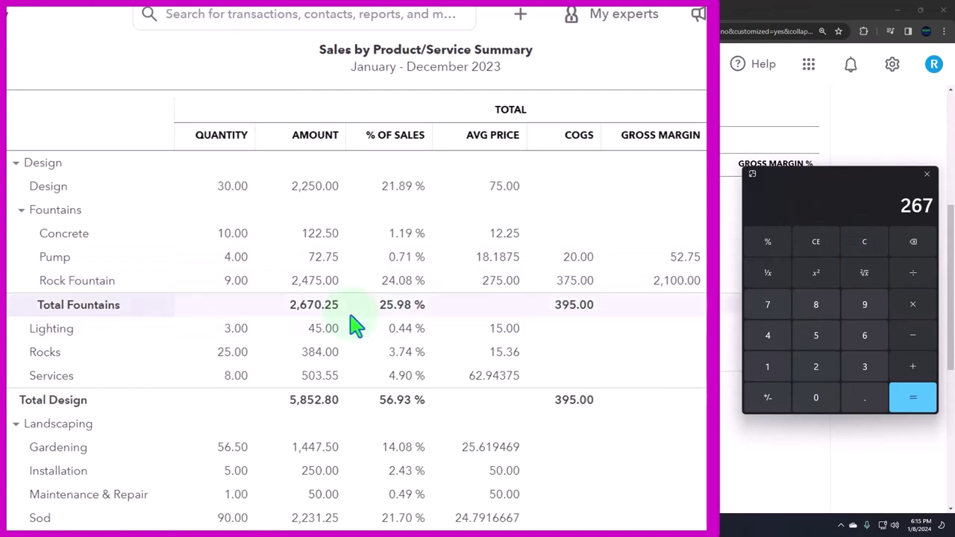
text(5)
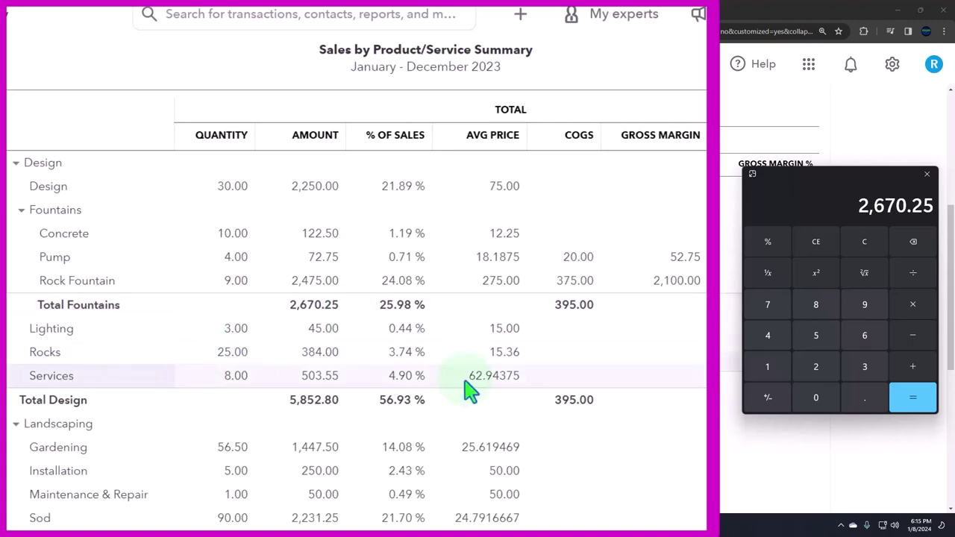
scroll(491, 391, down, 6)
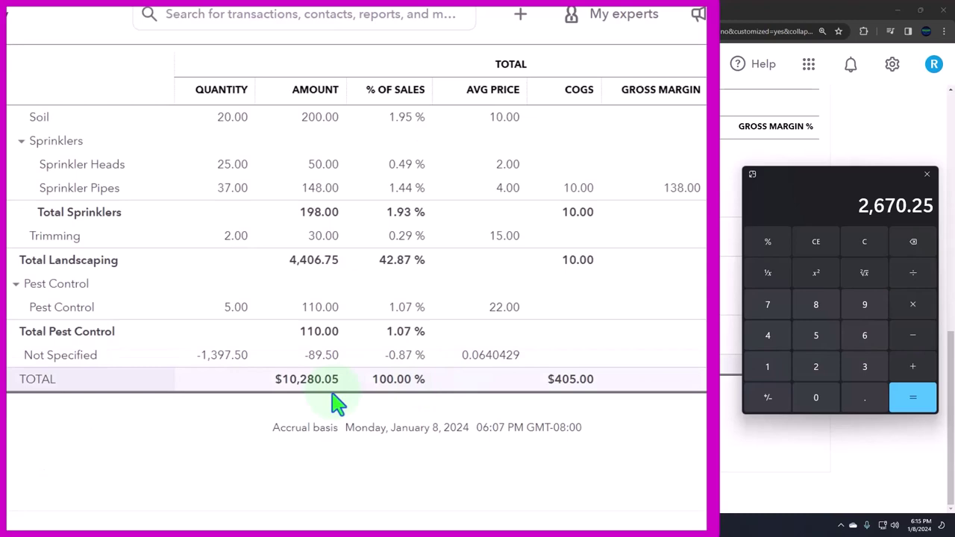
text(/10280.05)
key(Return)
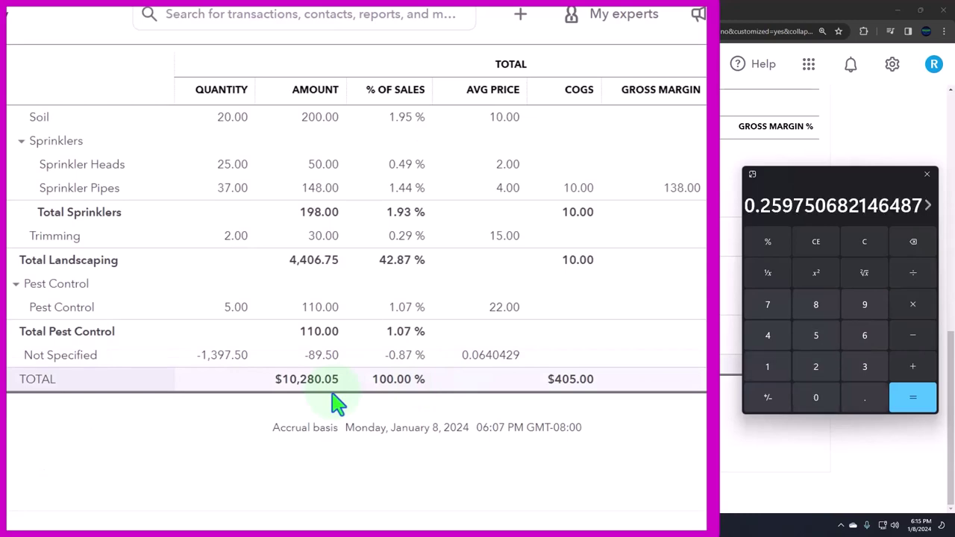
scroll(335, 396, up, 6)
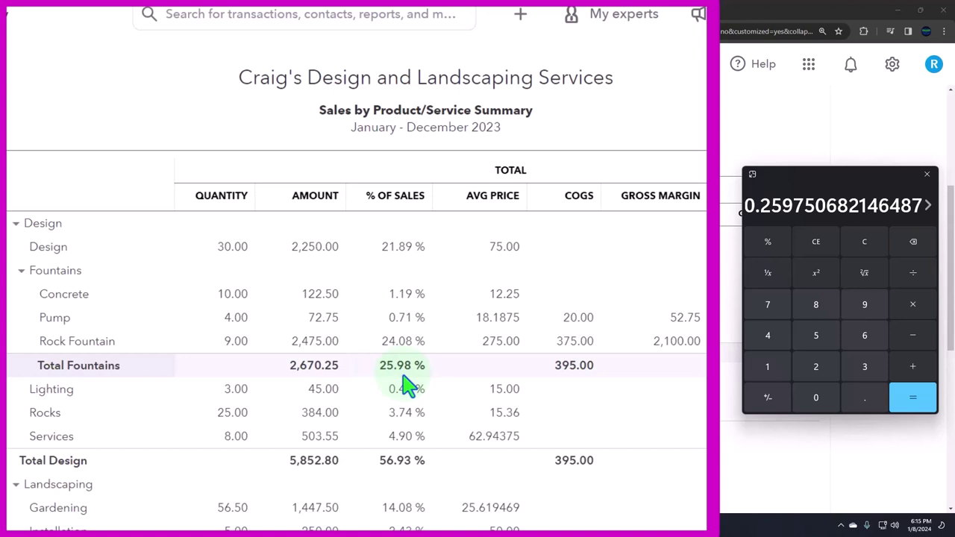
click(927, 174)
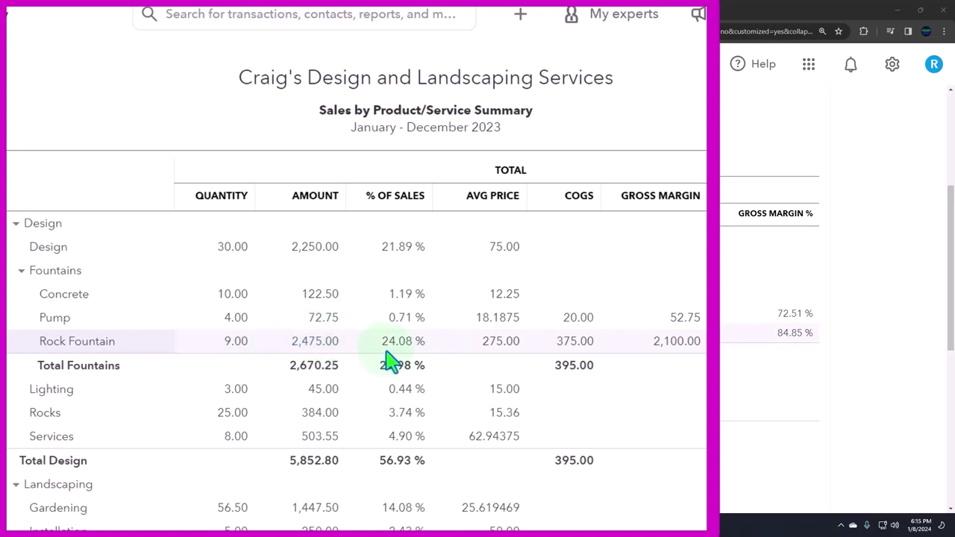
scroll(399, 358, down, 1)
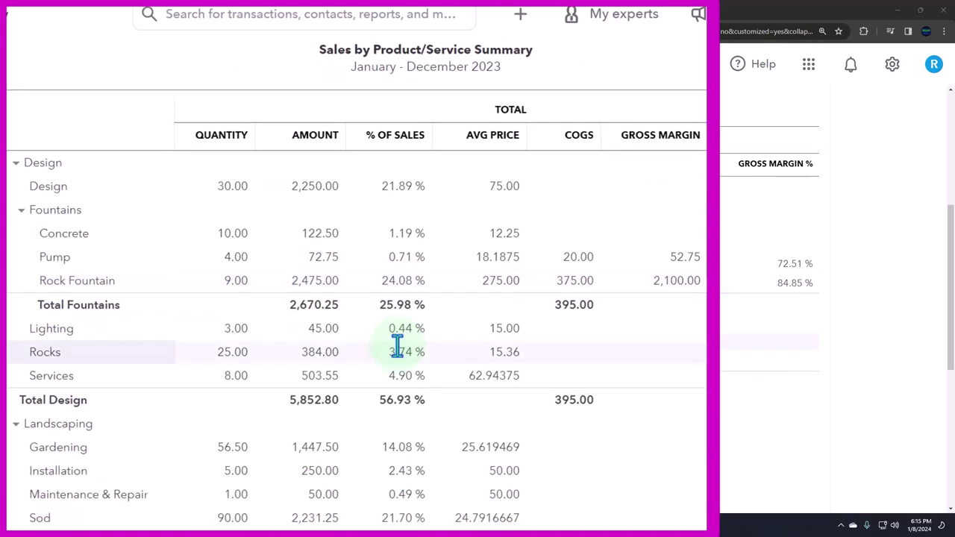
scroll(405, 396, down, 5)
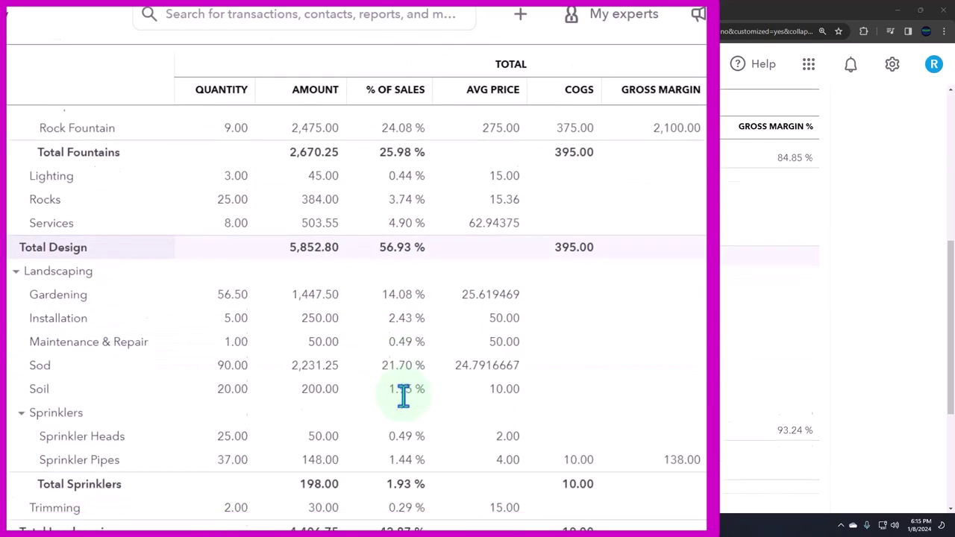
scroll(403, 396, down, 2)
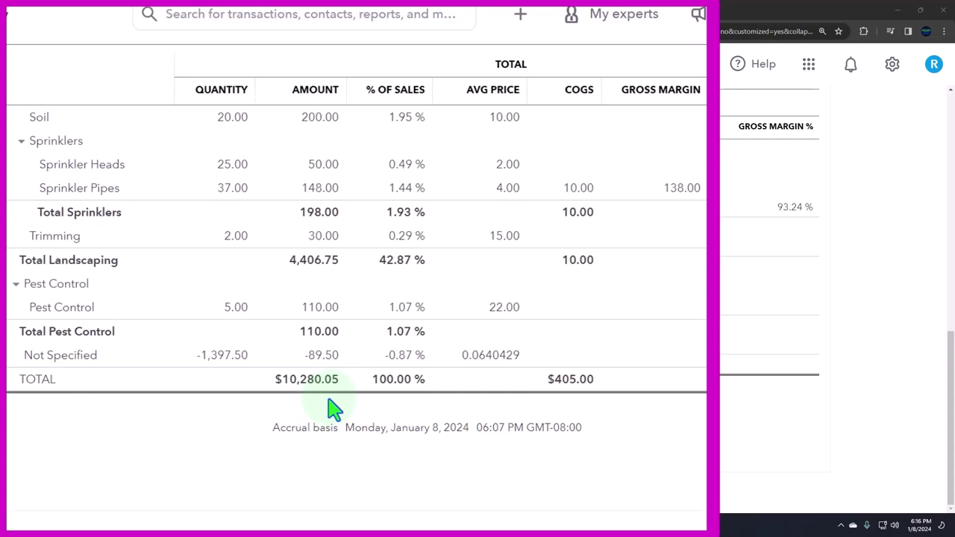
scroll(398, 302, up, 4)
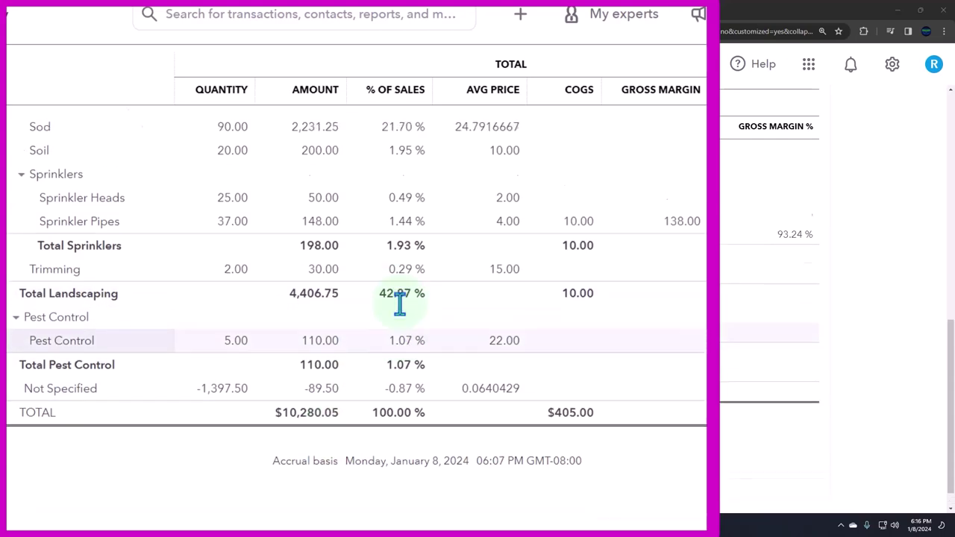
scroll(399, 302, up, 3)
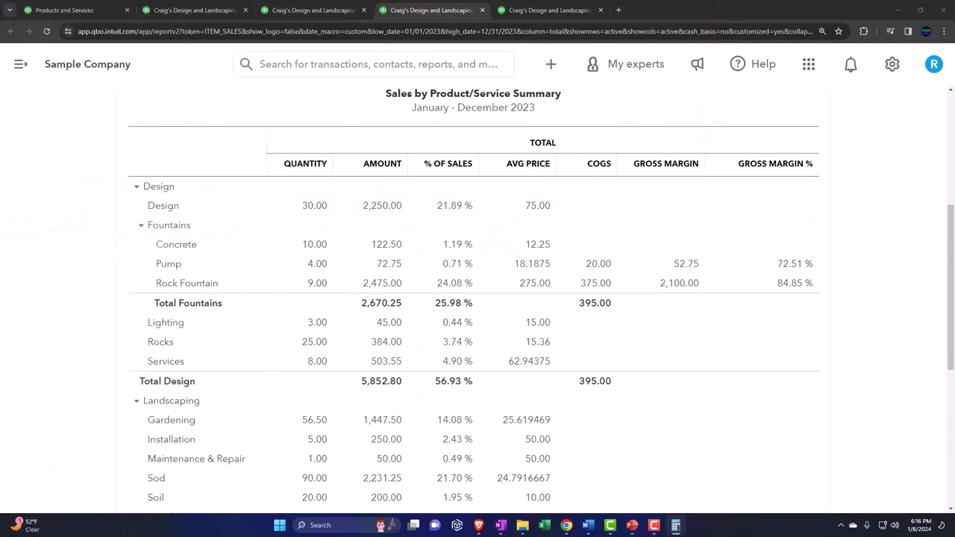
- Reopen Calculator and compute Design's average price: 2250/30 = 75
click(675, 525)
drag(754, 237, 649, 218)
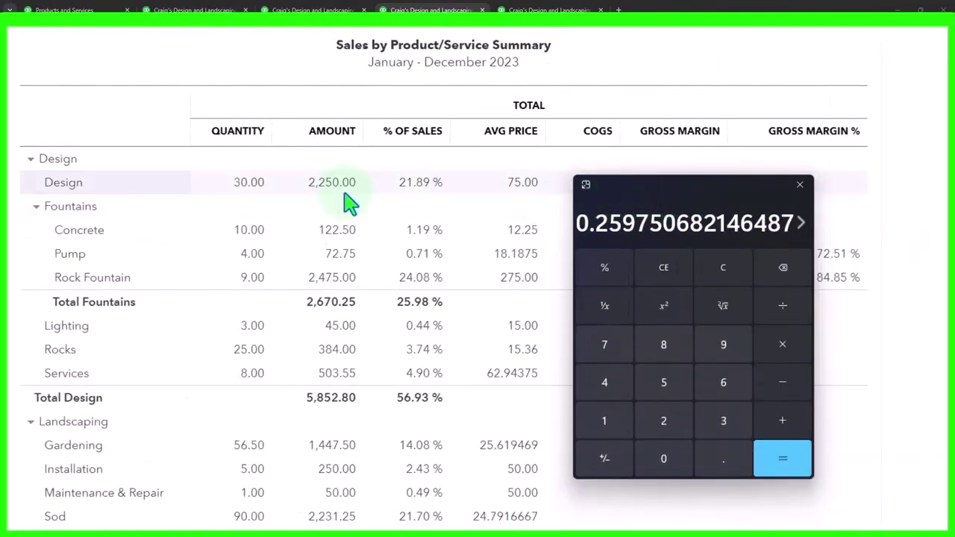
click(725, 271)
text(225)
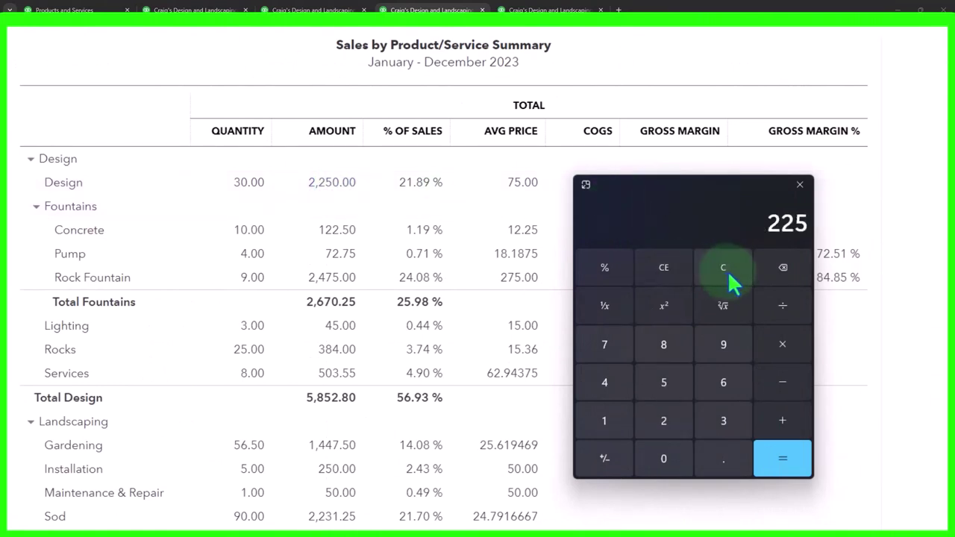
text(0/30)
key(Return)
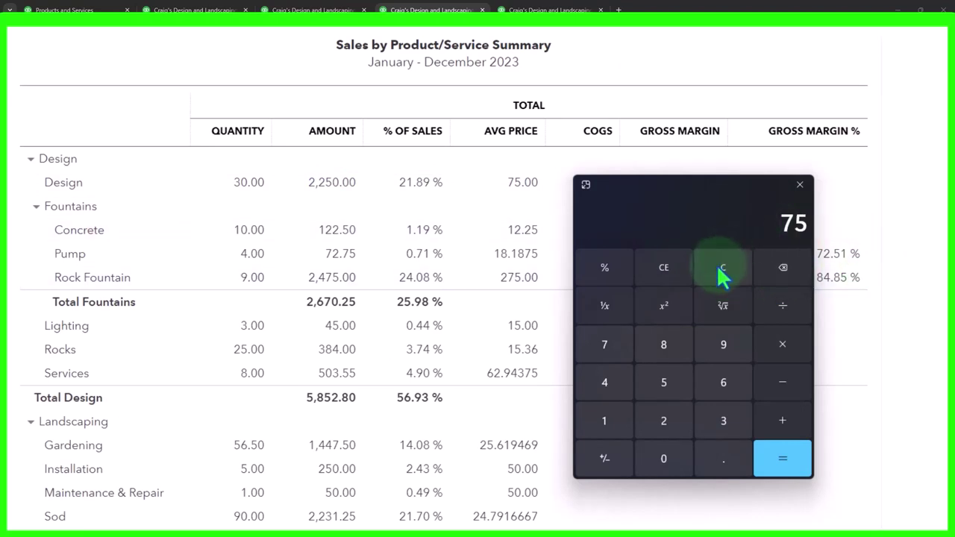
- Compute Concrete's average price, 122.5/10 = 12.25, and move Calculator off the COGS column
click(723, 270)
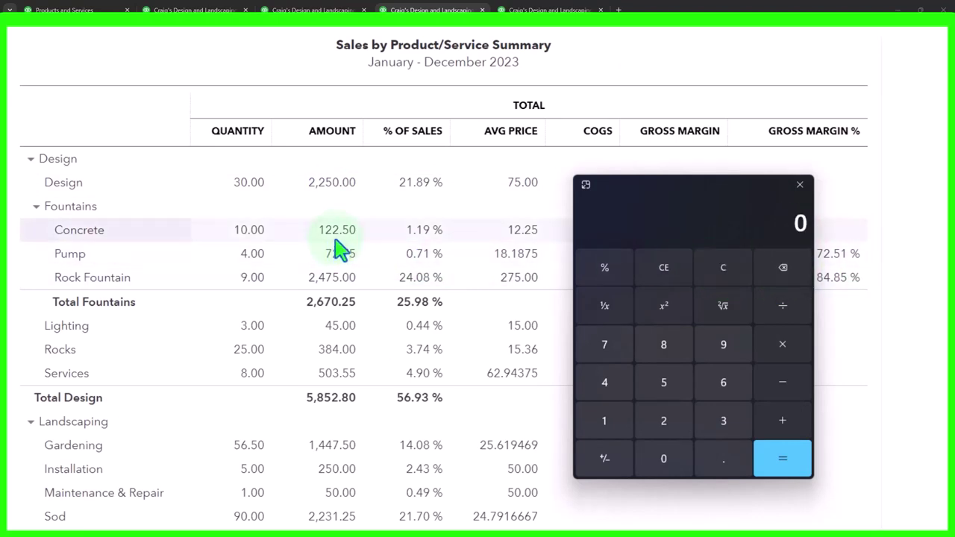
text(122.5)
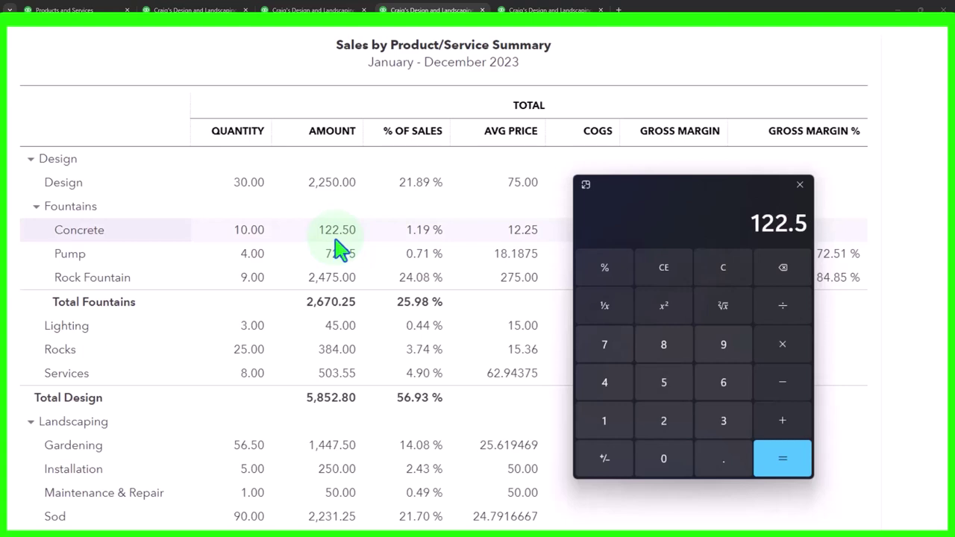
text(/10)
key(Return)
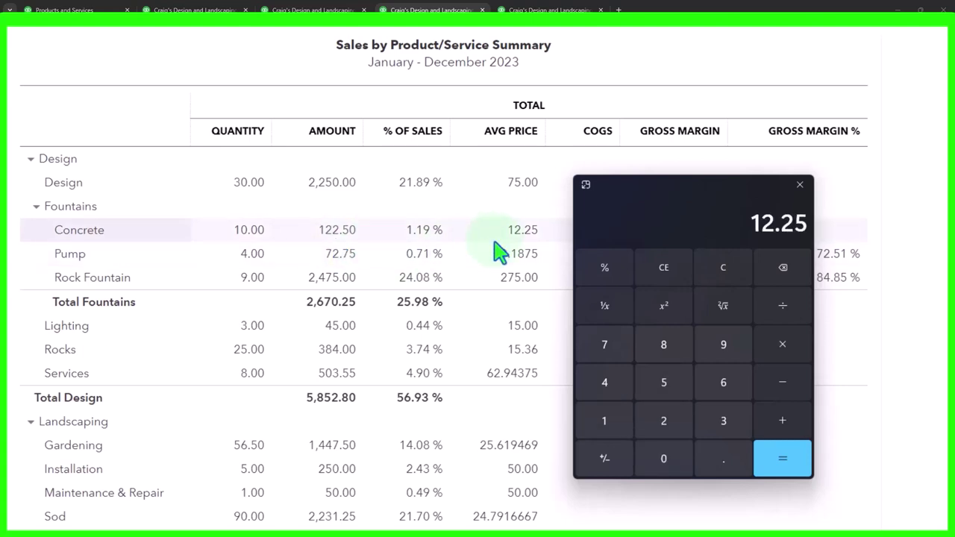
drag(673, 195, 783, 204)
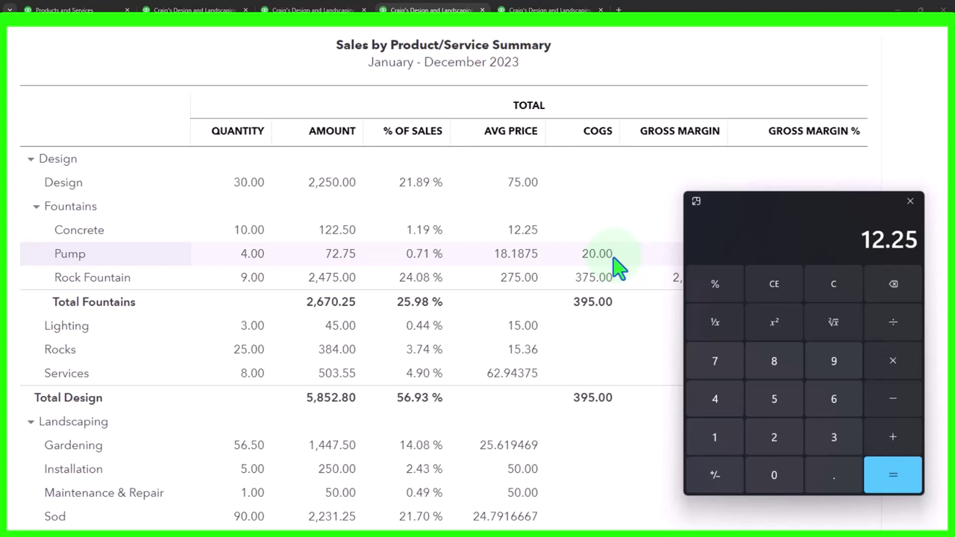
- Compute Pump's gross margin as 72.75 - 20 = 52.75
drag(791, 220, 877, 230)
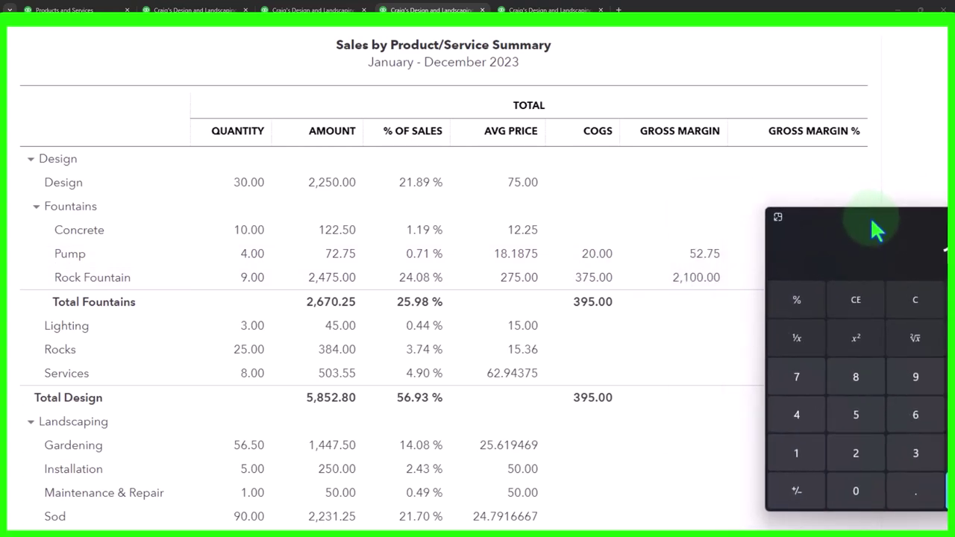
key(Escape)
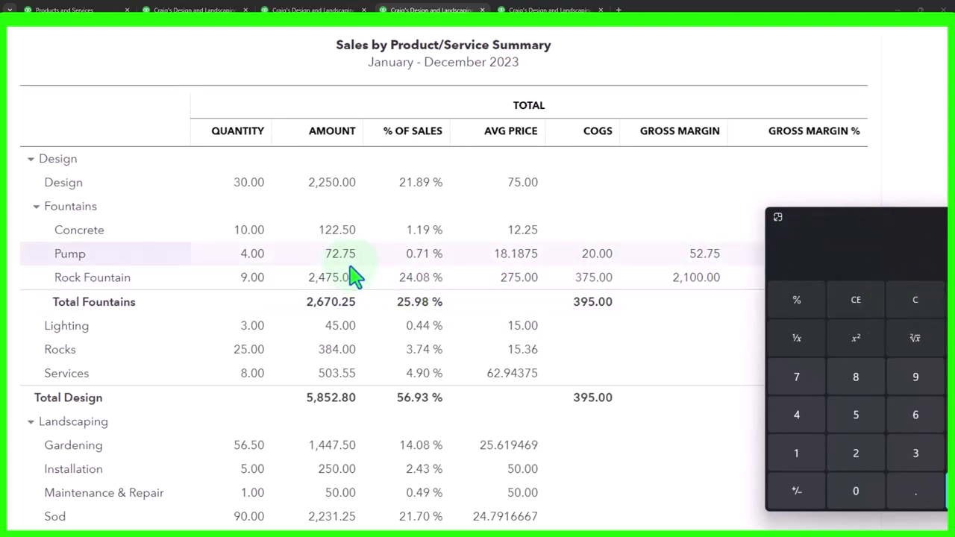
text(72.75-20)
key(Return)
- Confirm Pump's 72.51% margin with 52.75/72.75, close Calculator, and scroll to TOTAL
drag(846, 234, 851, 287)
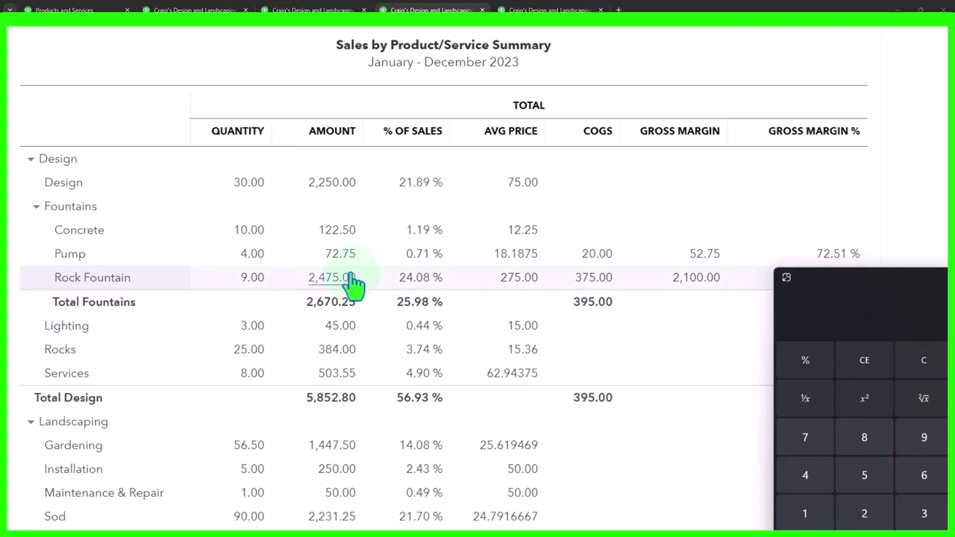
text(52.75/72.75)
key(Return)
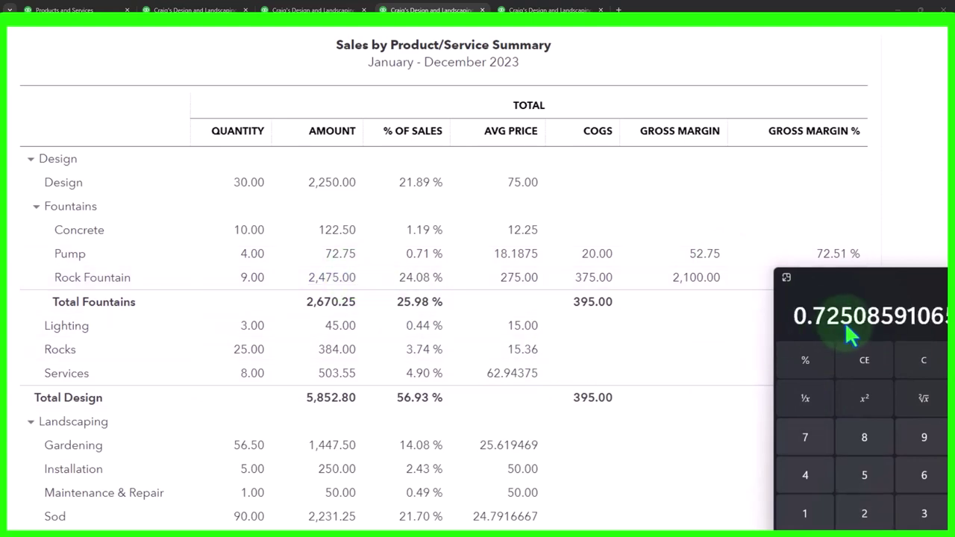
key(alt+F4)
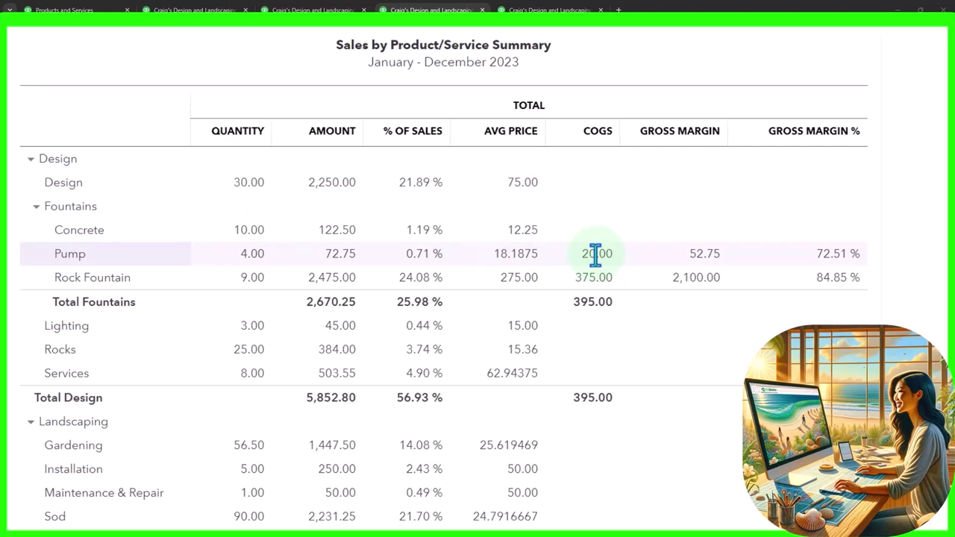
scroll(595, 254, down, 5)
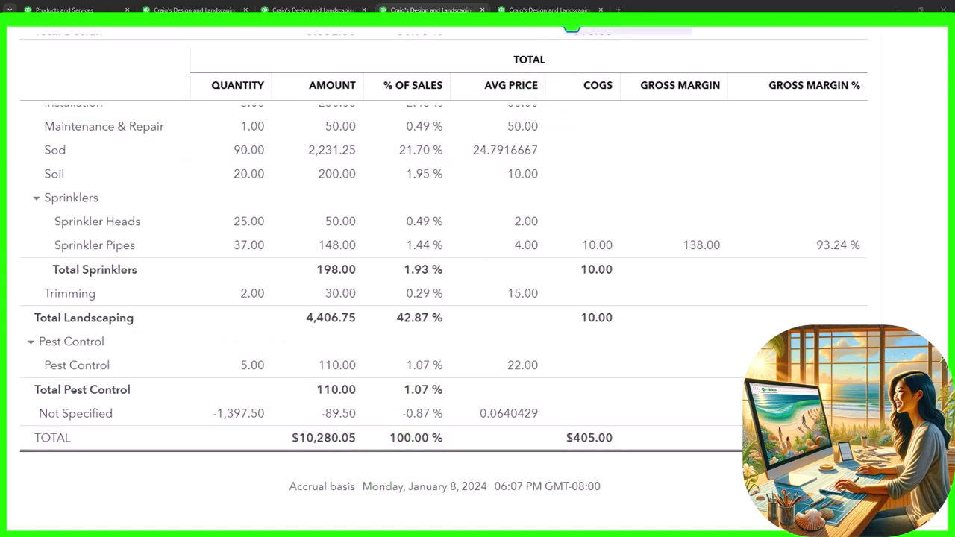
- Open the Sales by Product/Service Detail report and zoom out to show the BALANCE column
click(546, 11)
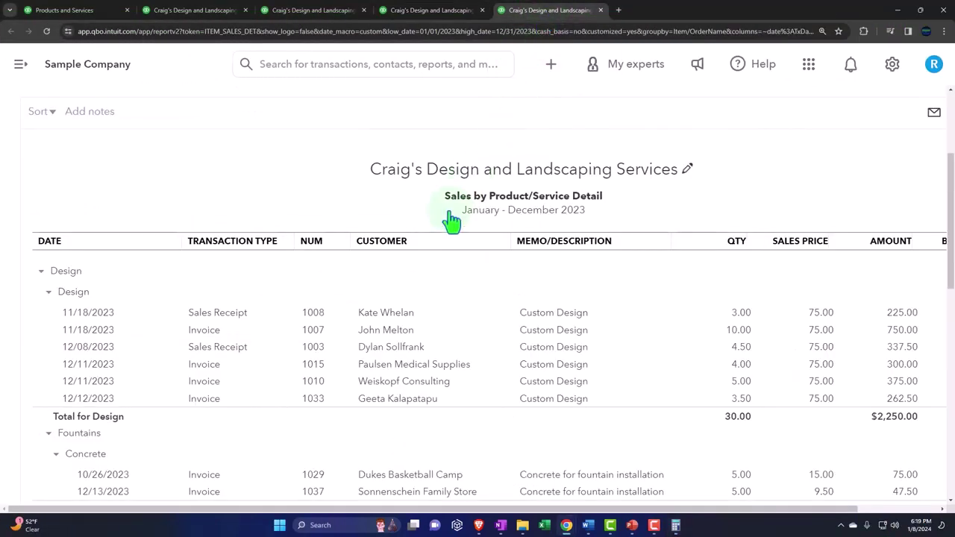
click(509, 218)
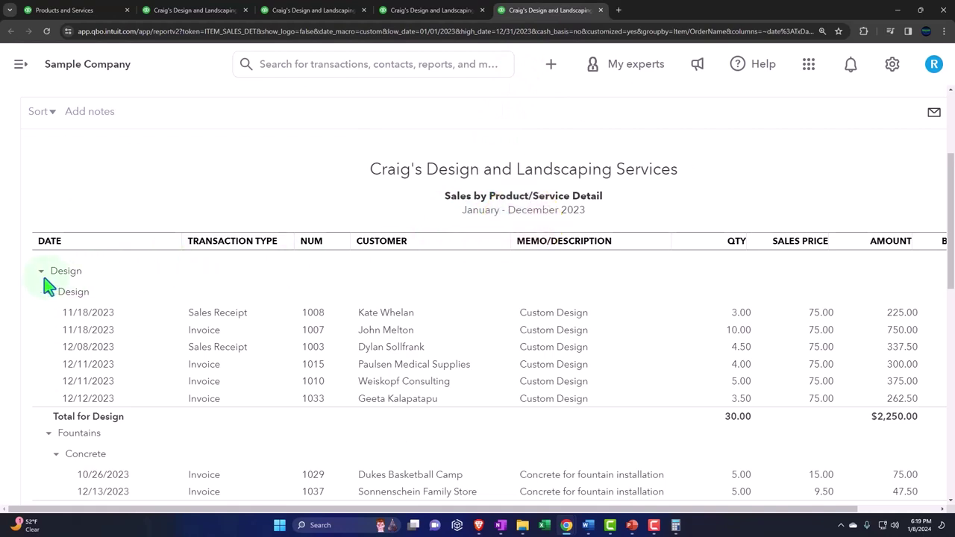
scroll(46, 285, down, 2)
scroll(47, 285, up, 2)
key(ctrl+minus)
key(ctrl+minus)
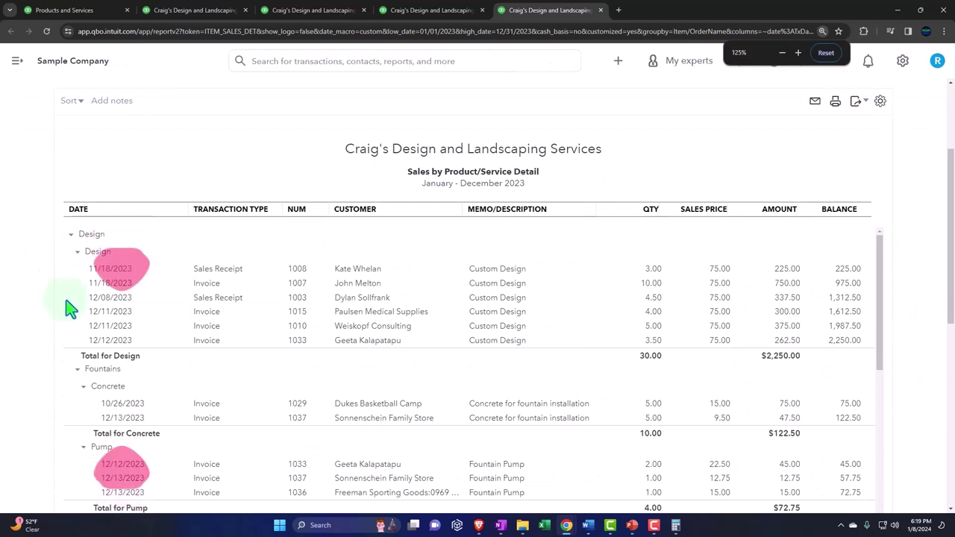
- Scroll through the Detail report's transactions, then return to the Profit and Loss report
click(218, 299)
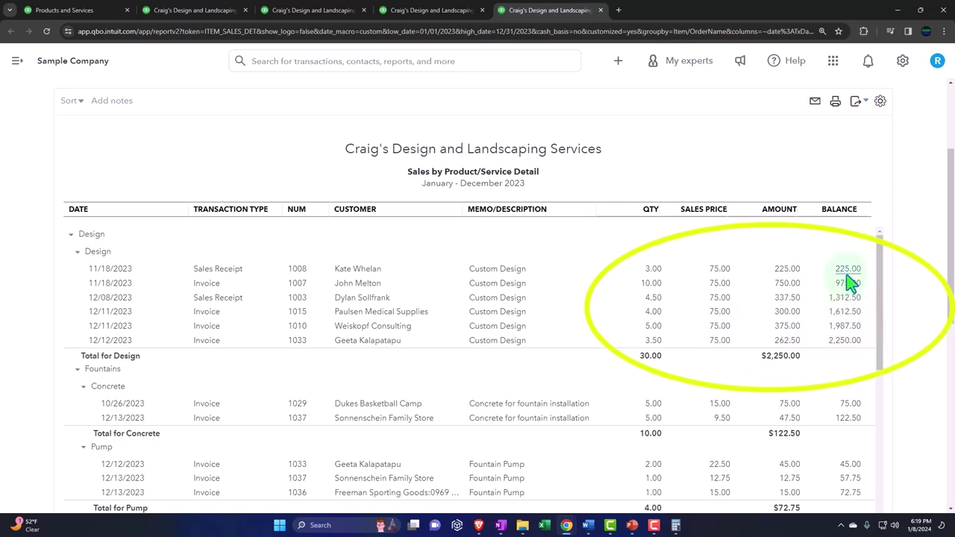
scroll(852, 312, down, 1)
scroll(851, 312, down, 15)
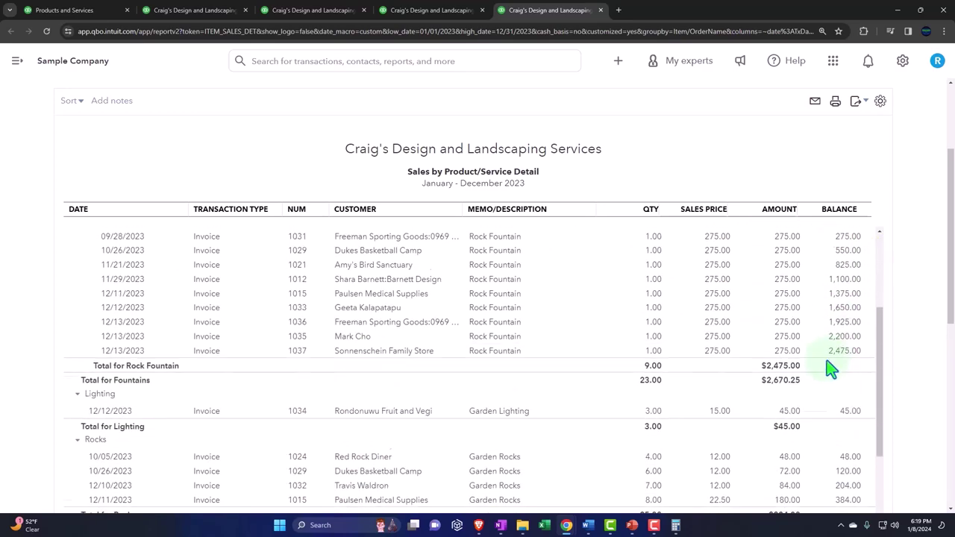
scroll(829, 381, down, 10)
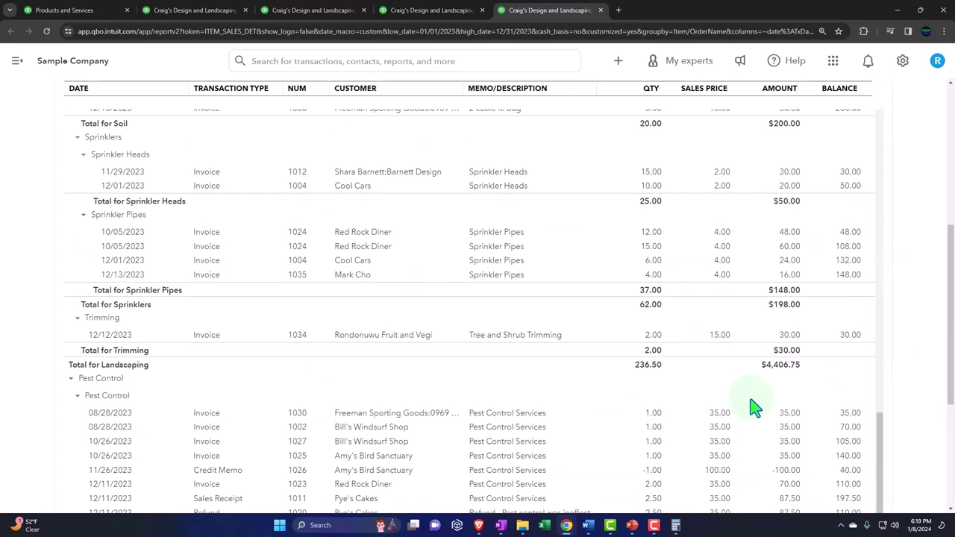
scroll(747, 406, up, 20)
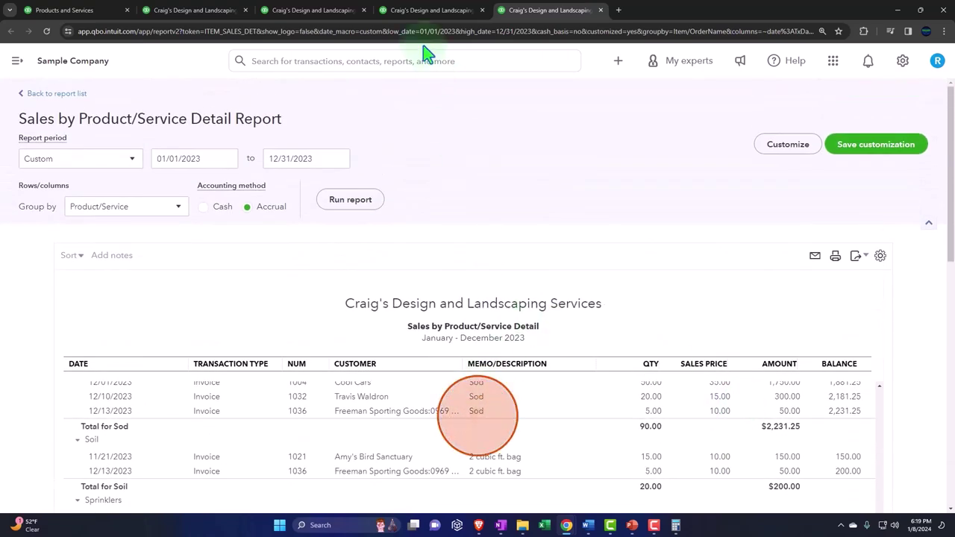
click(313, 9)
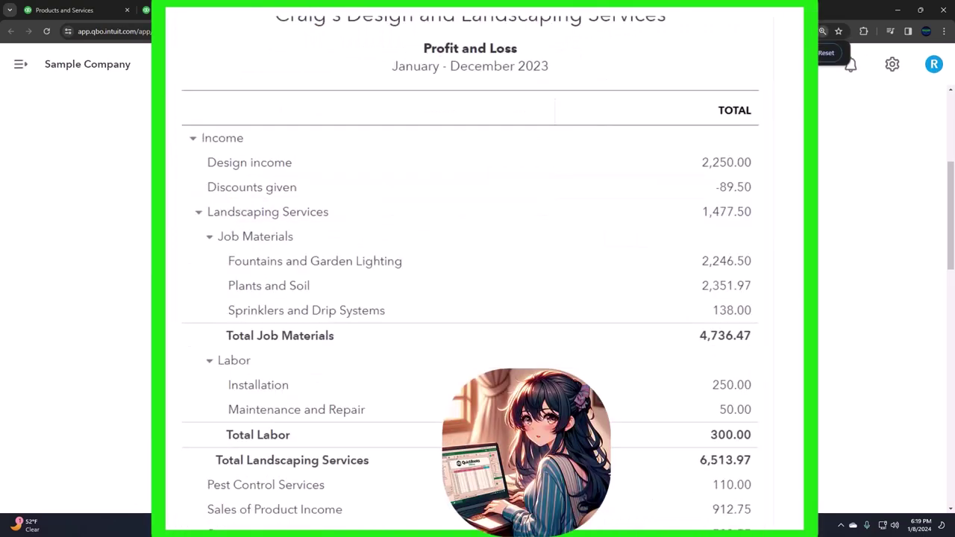
click(191, 142)
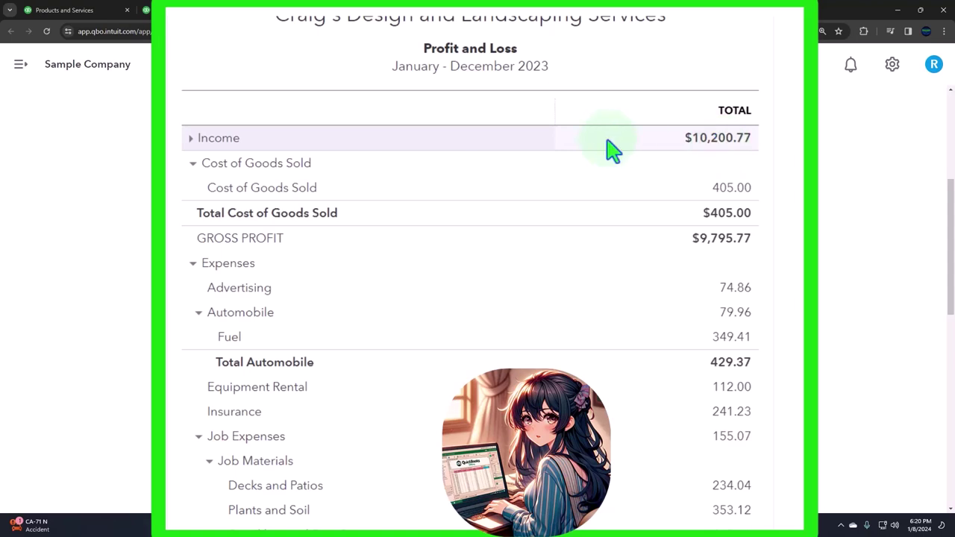
click(190, 141)
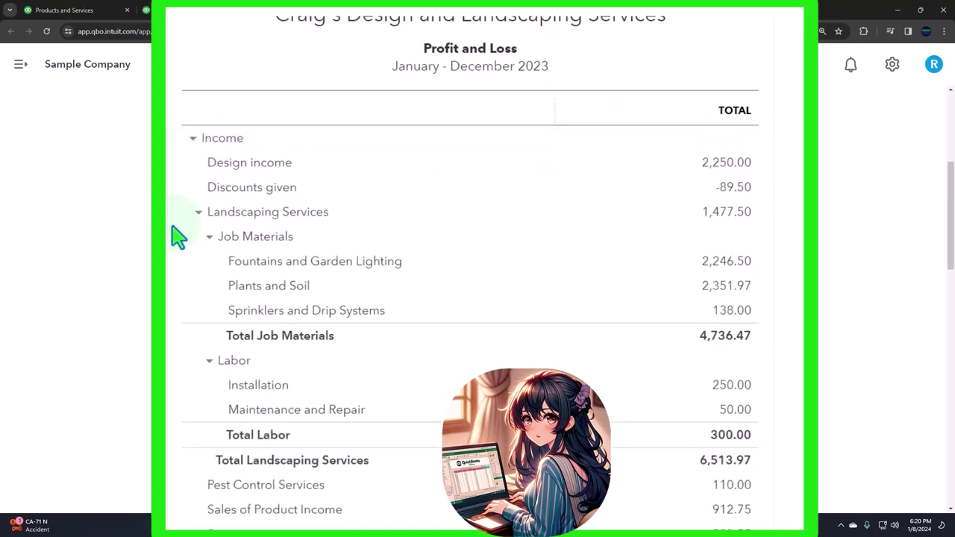